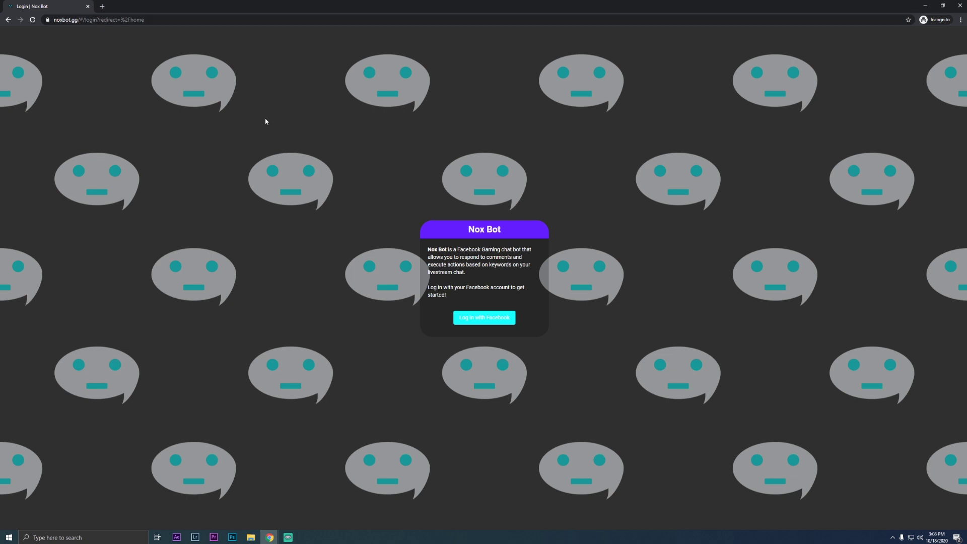
# Log in to Nox Bot through Facebook, continuing with the previously linked account.
pyautogui.click(466, 321)
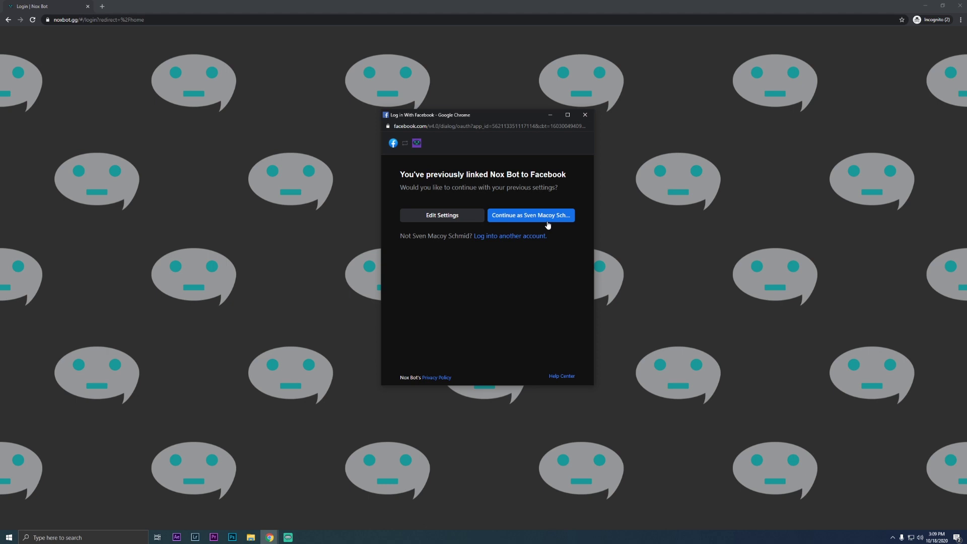
pyautogui.click(543, 217)
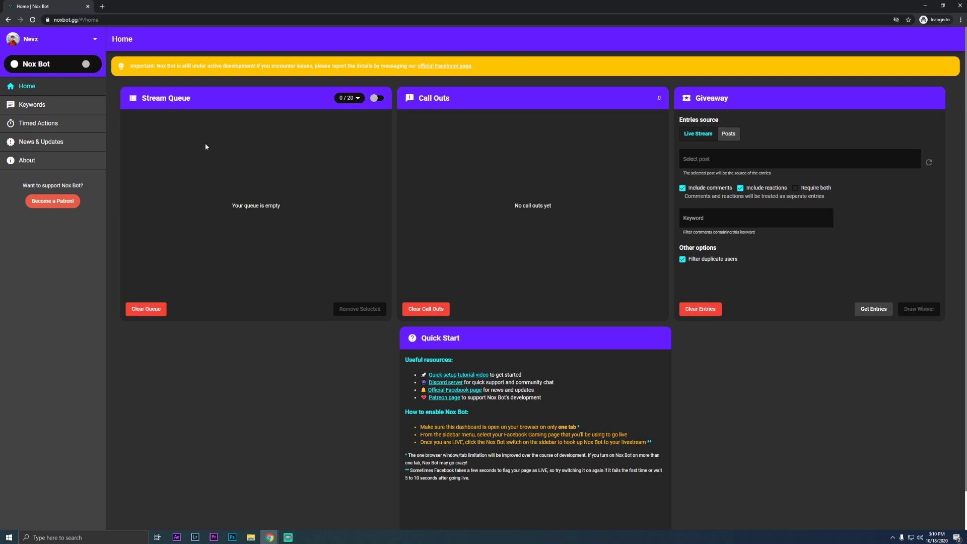
# Start a new chat keyword in Nox Bot and enter "!testcommand" as the keyword.
pyautogui.click(31, 104)
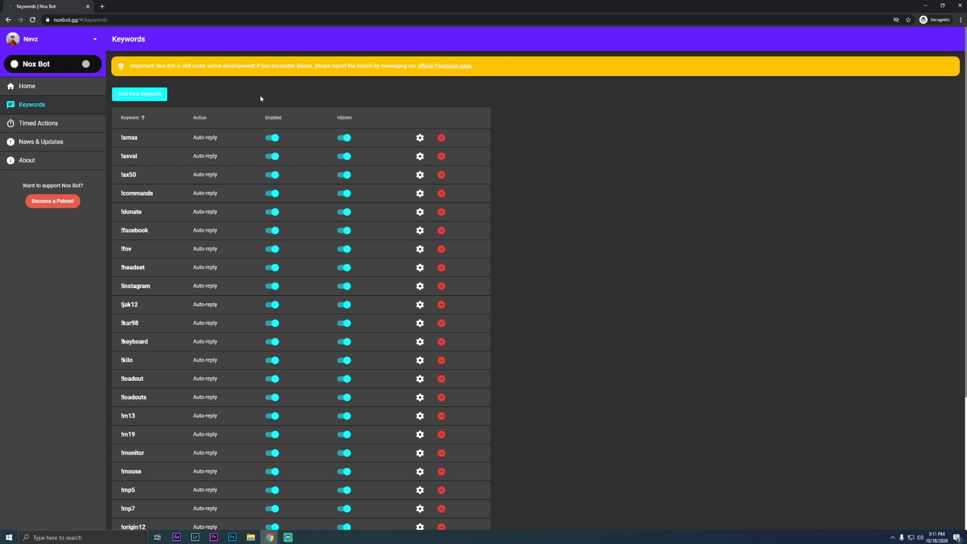
pyautogui.click(162, 97)
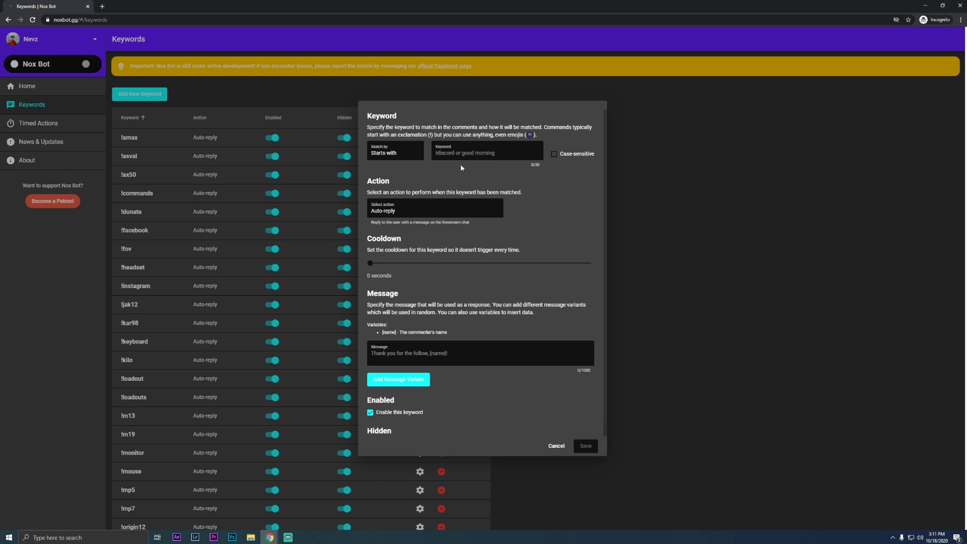
pyautogui.click(462, 154)
pyautogui.write('!')
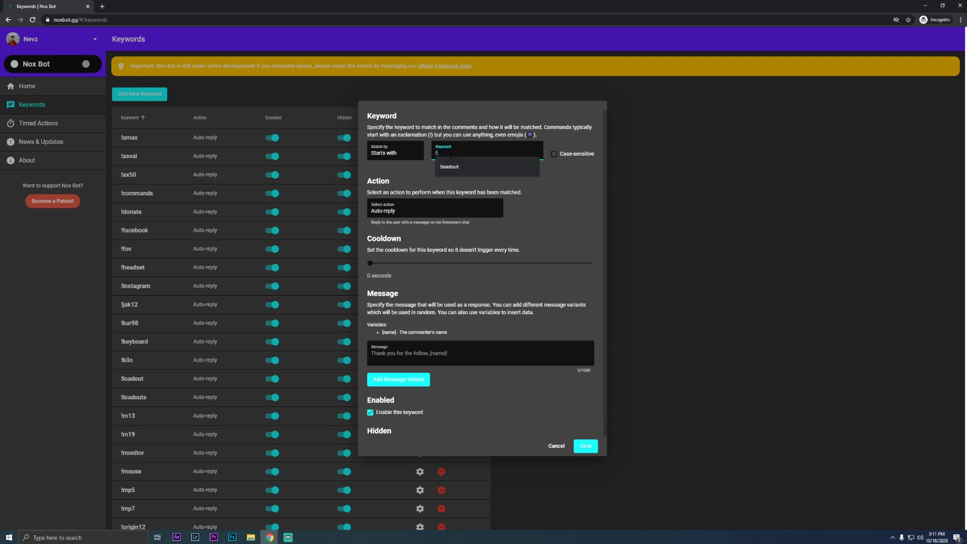
pyautogui.write('testcommand')
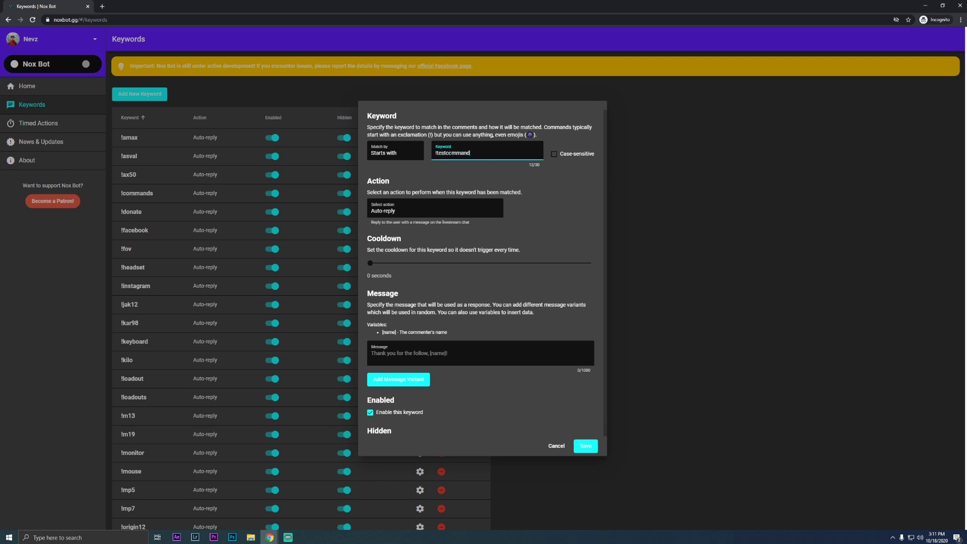
# Set the new keyword's matching method to Starts with.
pyautogui.click(420, 177)
pyautogui.click(407, 159)
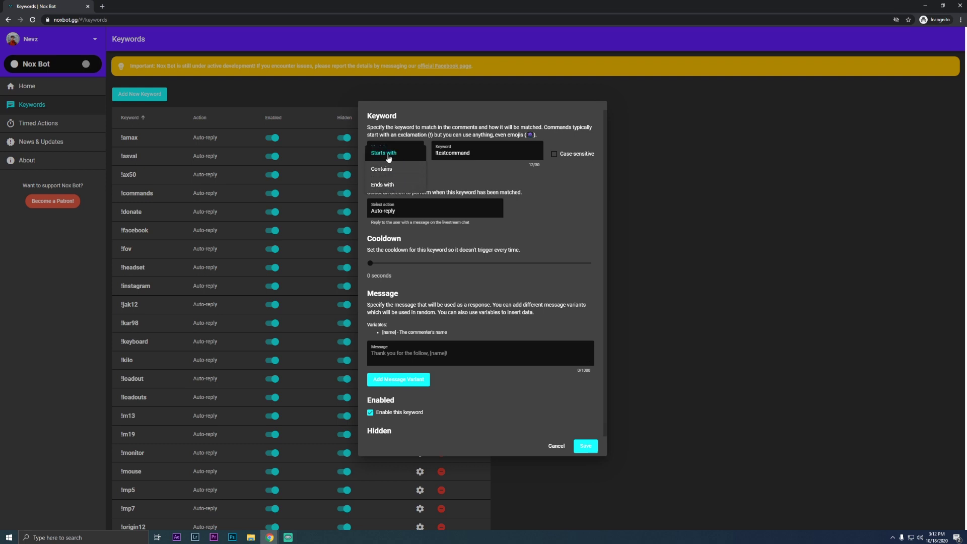
pyautogui.click(388, 158)
pyautogui.click(447, 168)
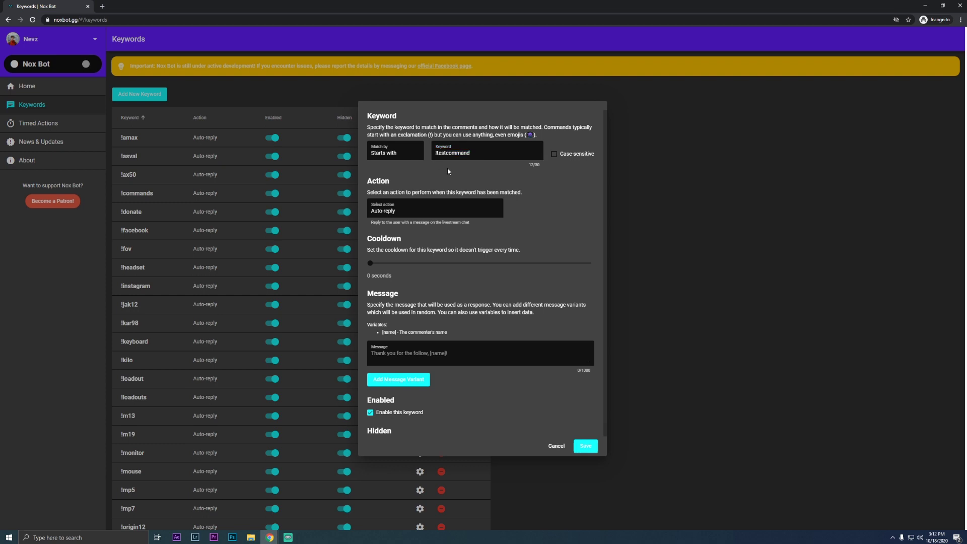
# Set the keyword's action to Auto-reply and its cooldown to 0 seconds.
pyautogui.click(416, 209)
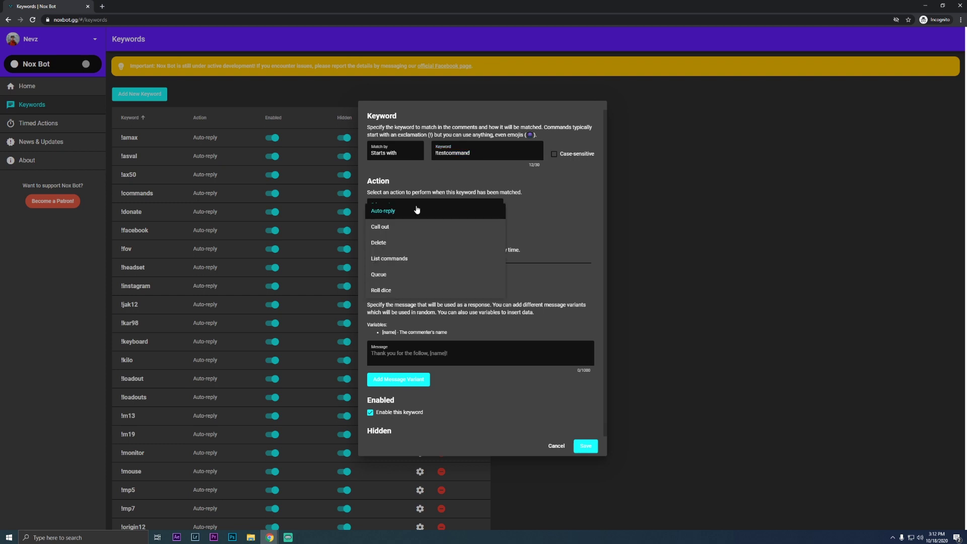
pyautogui.click(385, 214)
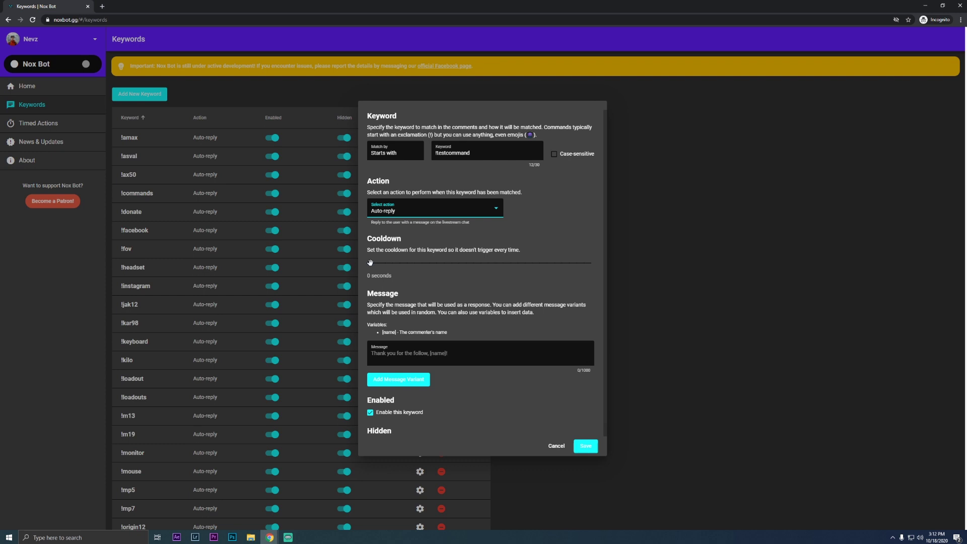
pyautogui.moveTo(371, 262); pyautogui.dragTo(415, 272)
pyautogui.moveTo(414, 263); pyautogui.dragTo(366, 272)
# Enter "This is a test command!" as the keyword's reply message.
pyautogui.scroll(-1, 474, 251)
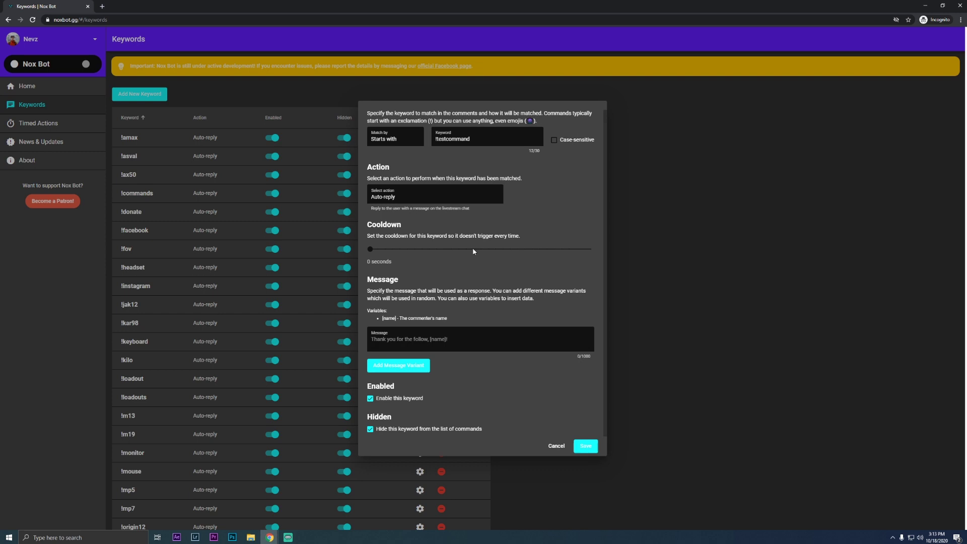
pyautogui.click(401, 340)
pyautogui.write('This is a')
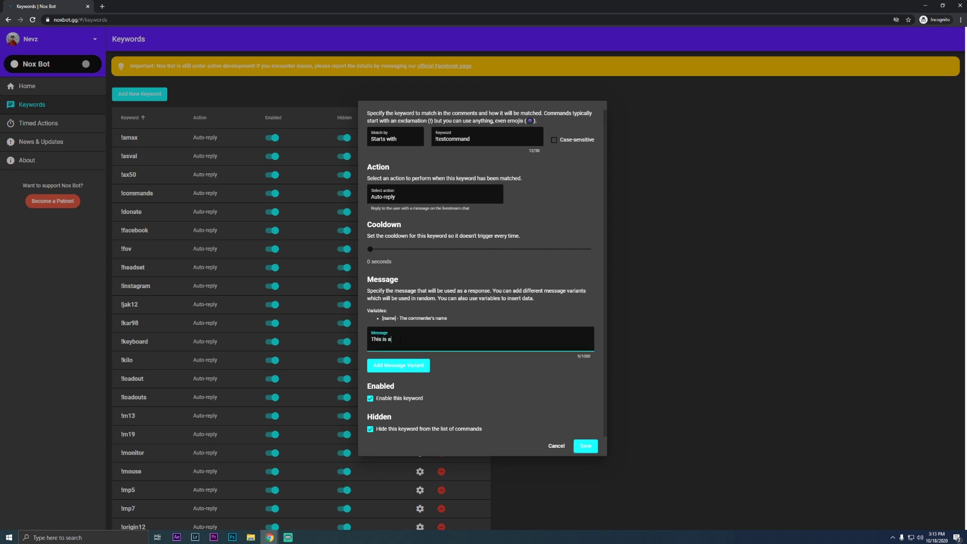
pyautogui.write(' test command!')
# Add a second message variant reading "This is another test command." and save the keyword.
pyautogui.click(422, 369)
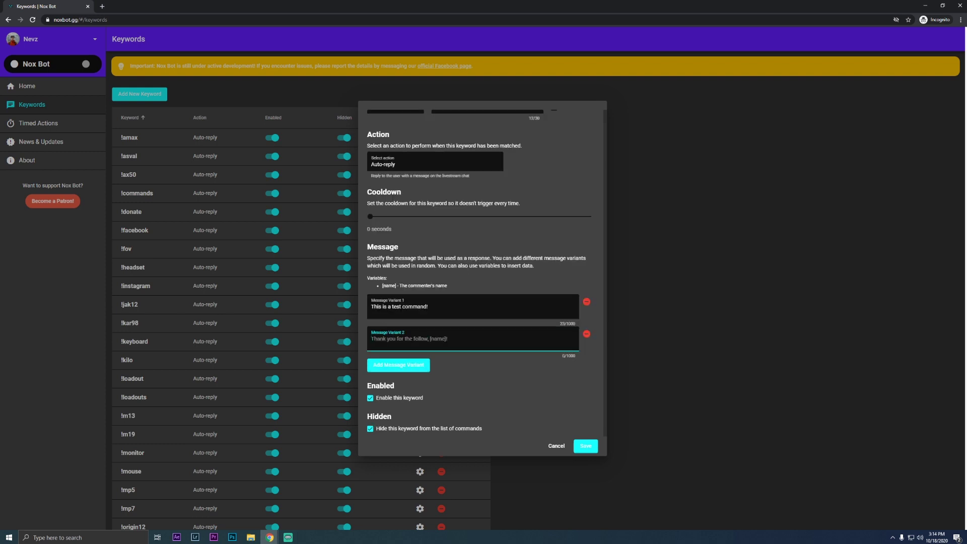
pyautogui.write('This is another test command.')
pyautogui.click(589, 447)
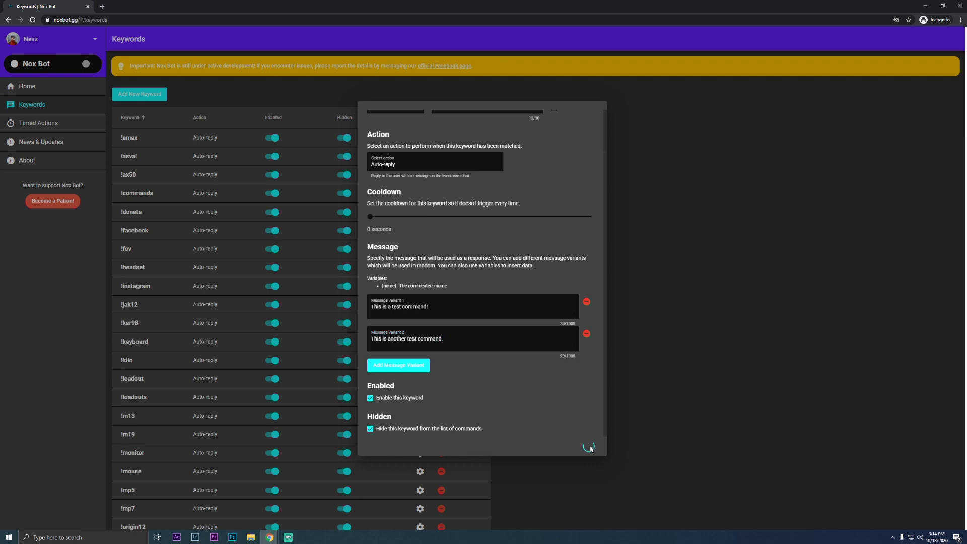
pyautogui.scroll(-4, 465, 434)
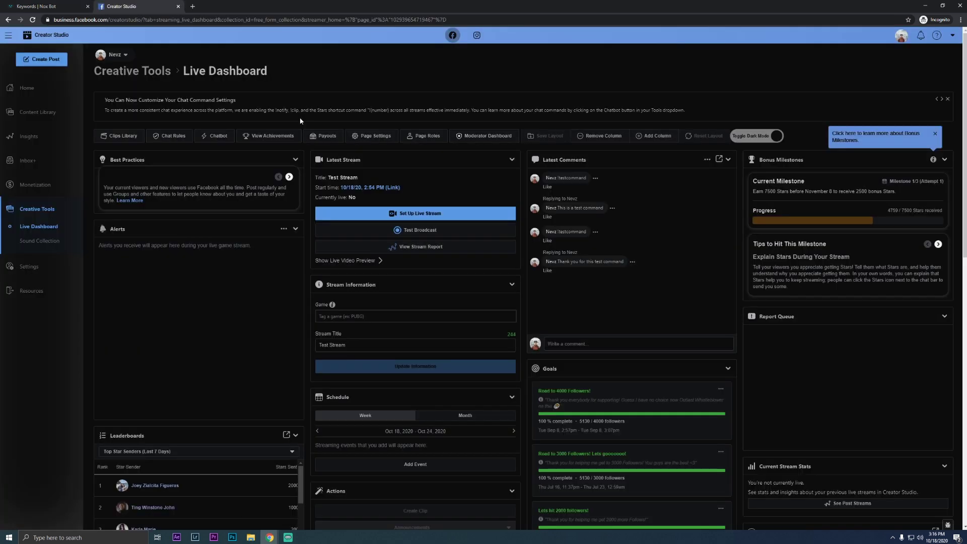
# Open a test broadcast from the Live Dashboard and copy its stream key for use in Streamlabs OBS.
pyautogui.click(431, 235)
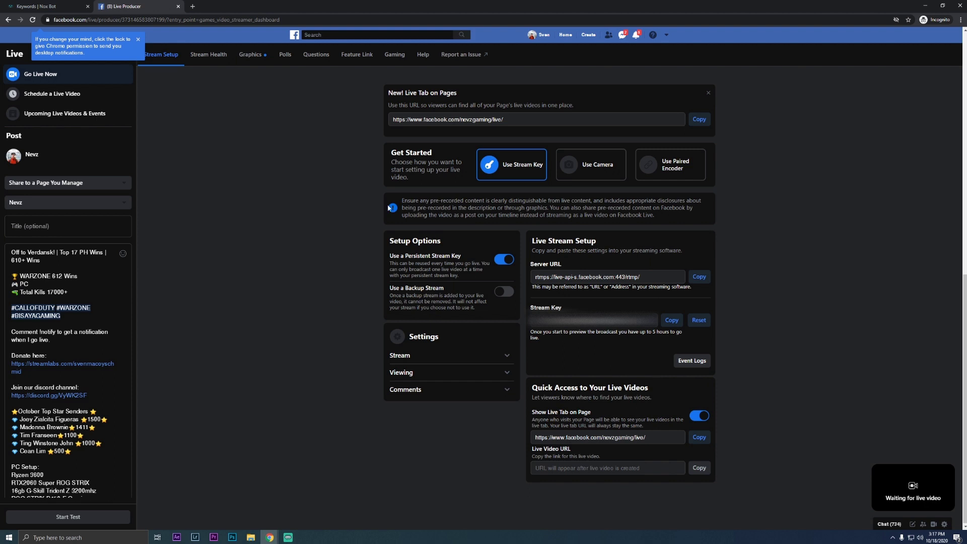
pyautogui.click(666, 320)
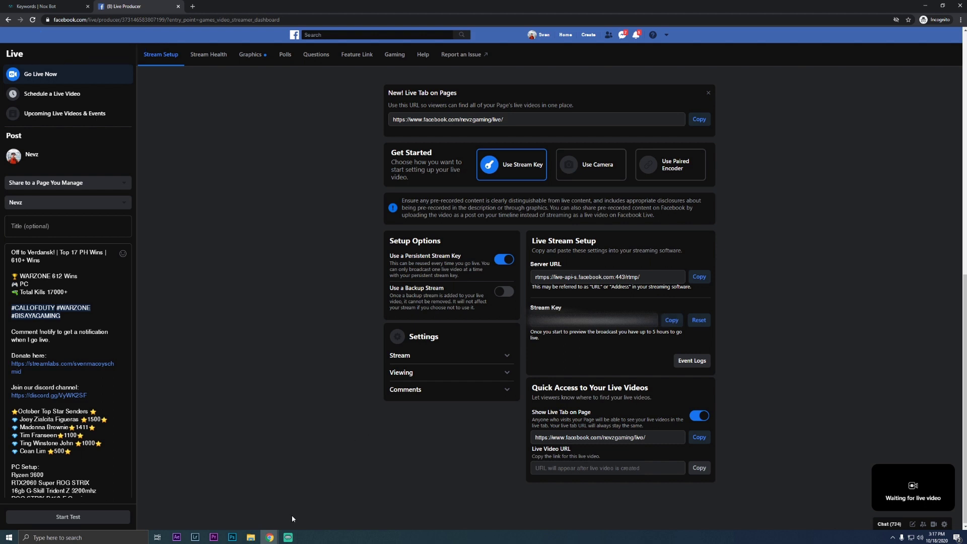
pyautogui.click(287, 537)
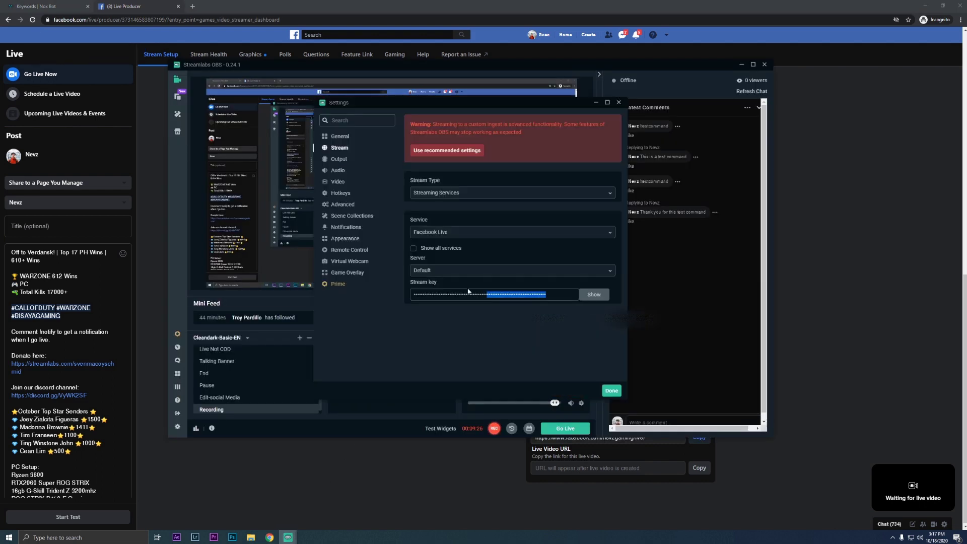
pyautogui.press('Escape')
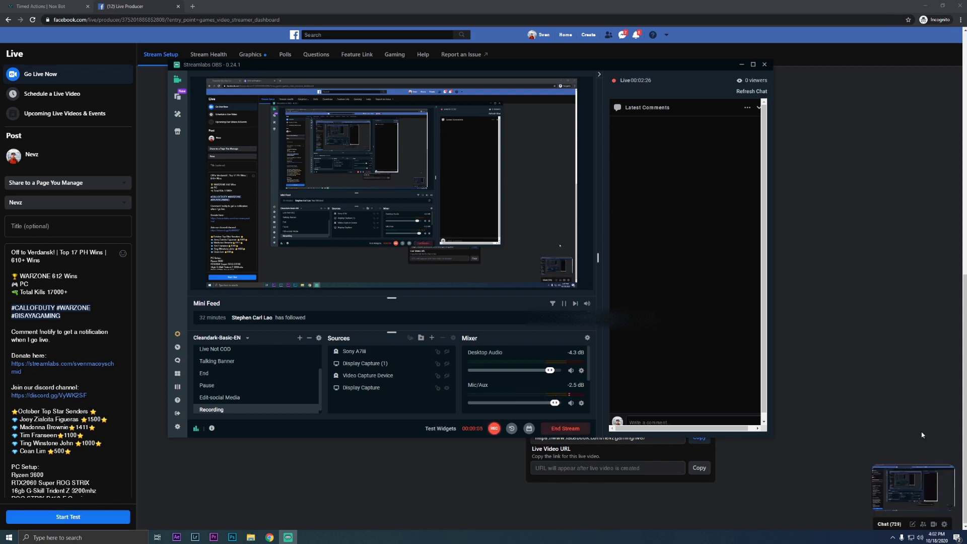
# Return to Live Producer, title the live video "Test Broadcast" and start the test stream.
pyautogui.click(875, 407)
pyautogui.click(40, 226)
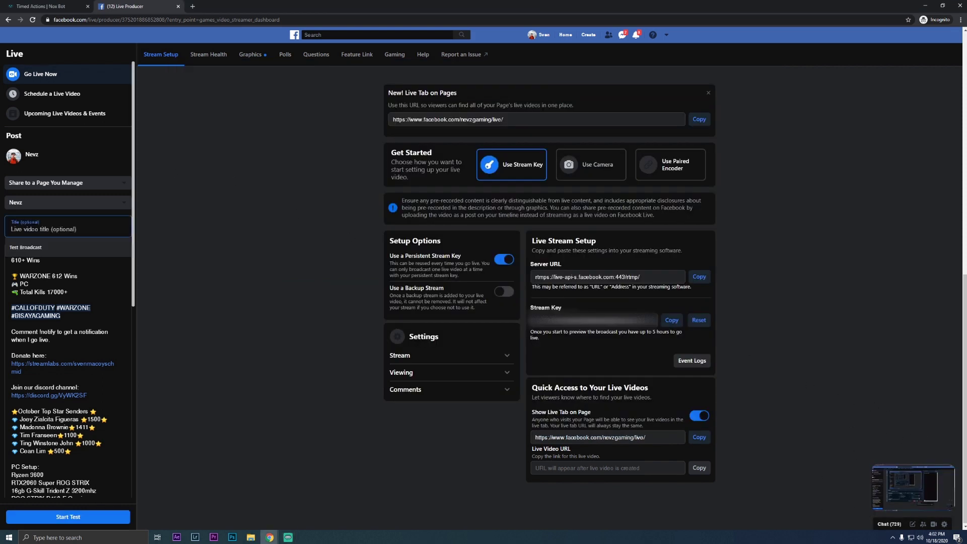
pyautogui.write('T')
pyautogui.click(26, 247)
pyautogui.click(68, 517)
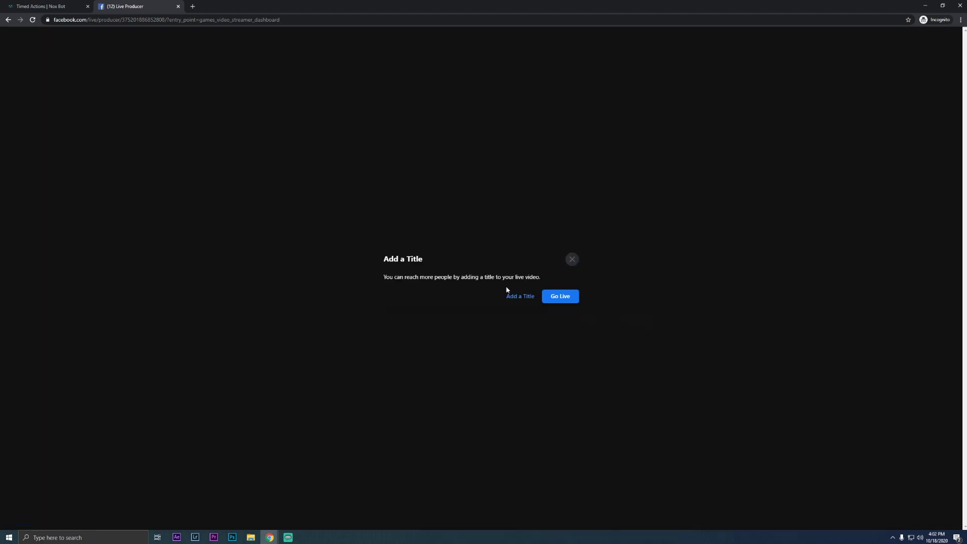
pyautogui.click(572, 299)
pyautogui.click(573, 297)
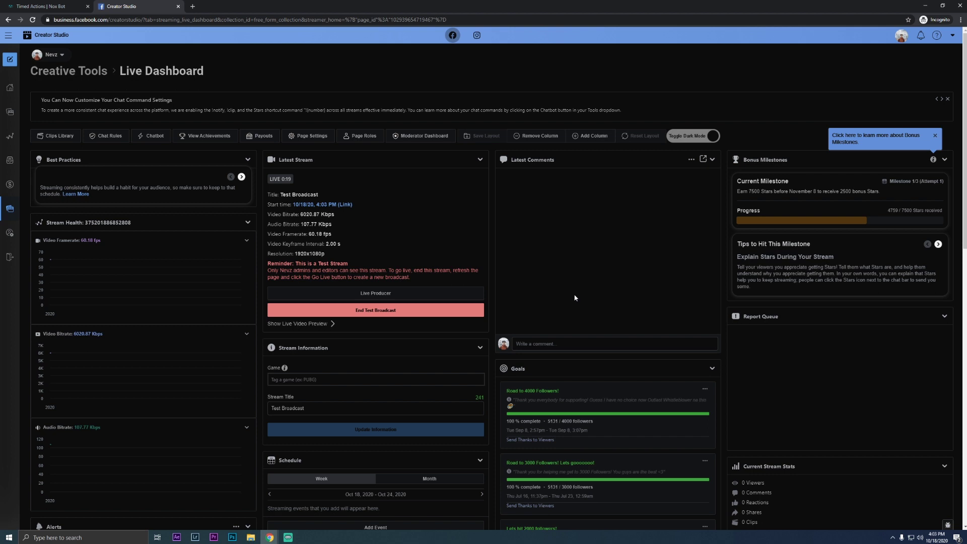
# Return to Nox Bot, check the selected gaming page and turn the bot on.
pyautogui.hotkey('ctrl', 'Tab')
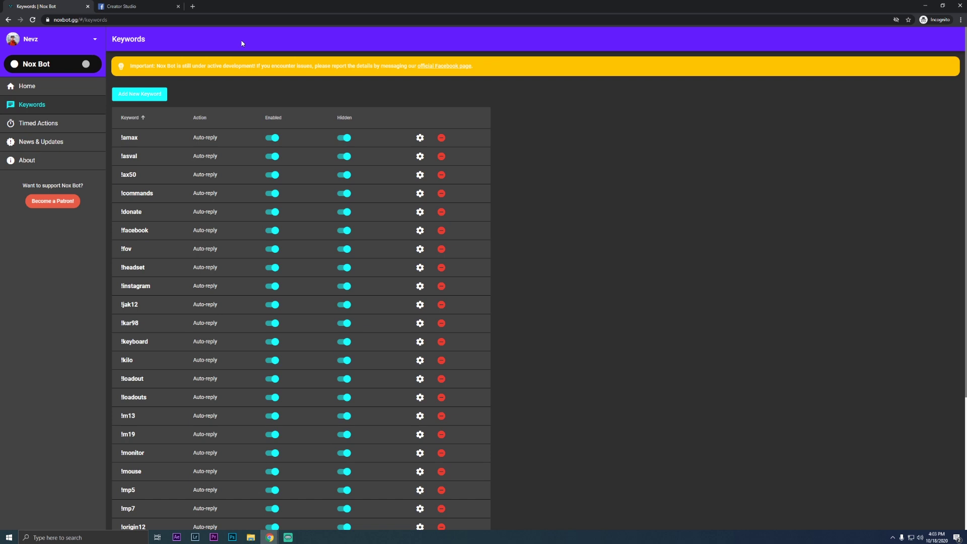
pyautogui.click(64, 42)
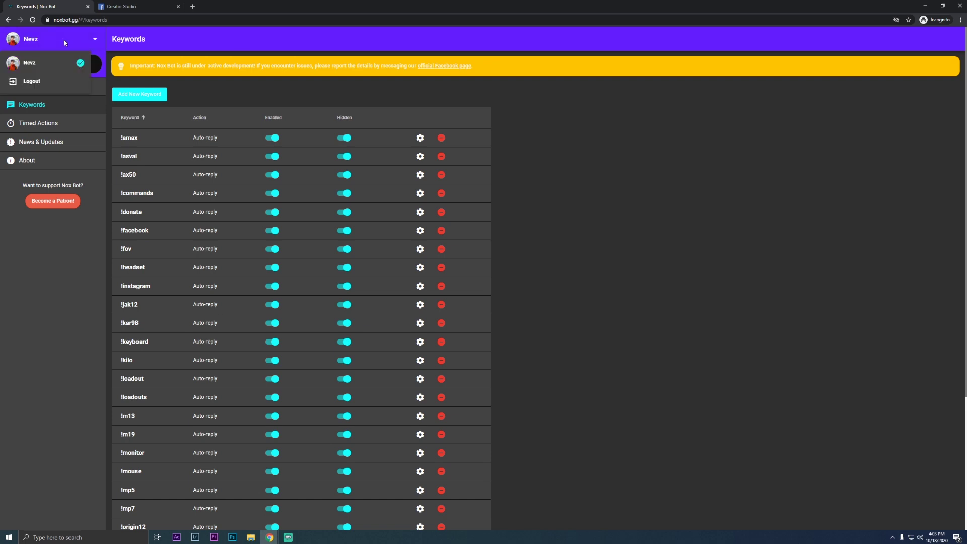
pyautogui.click(85, 44)
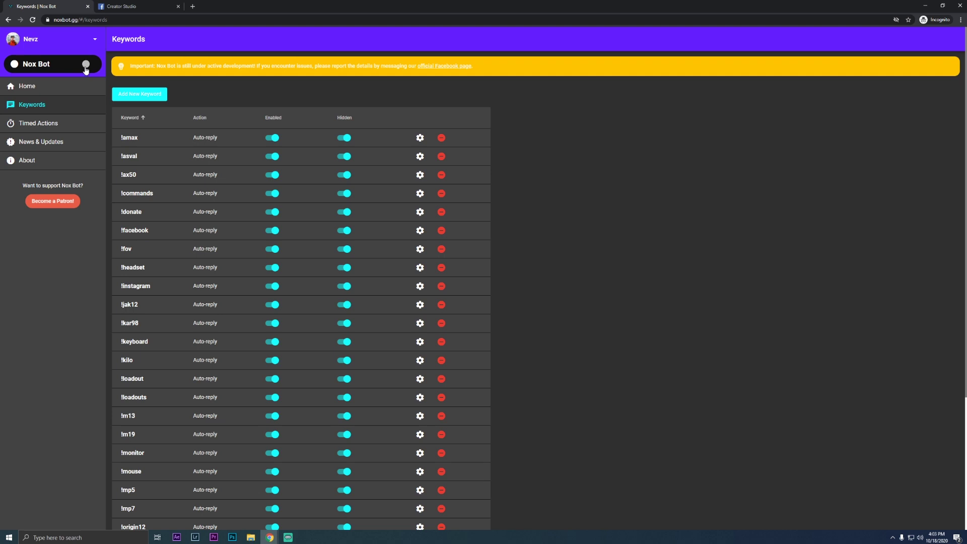
pyautogui.click(85, 66)
# Switch to Streamlabs OBS and post "!testcommand" in the live chat to test the auto-reply.
pyautogui.click(289, 537)
pyautogui.write('!te')
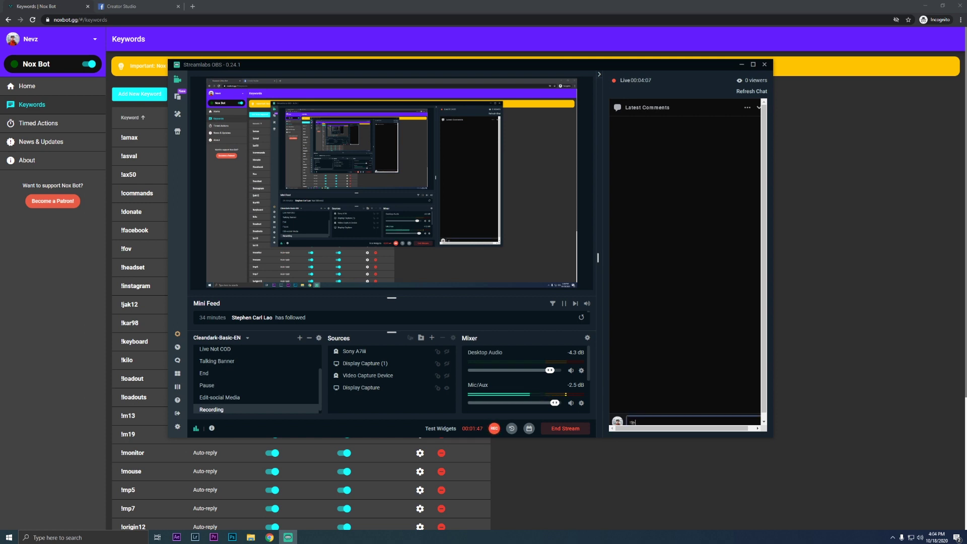
pyautogui.write('stcommand')
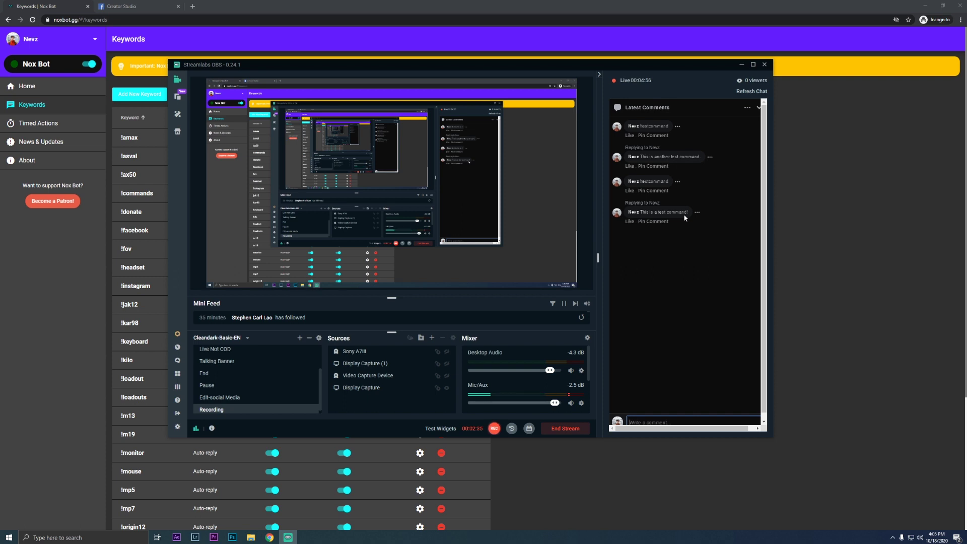
pyautogui.click(823, 213)
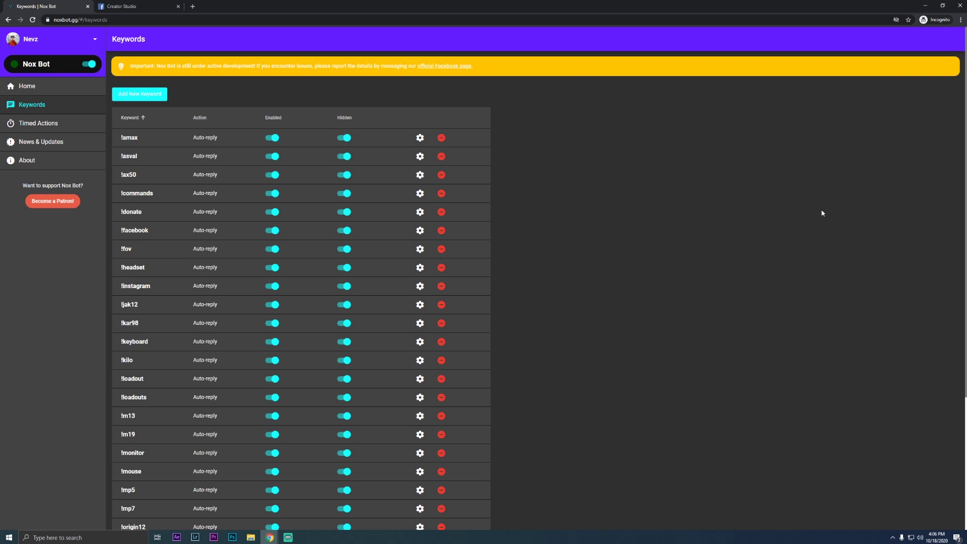
# Examine the reply messages configured for the !commands and !loadouts keywords in Nox Bot without changing them.
pyautogui.click(173, 196)
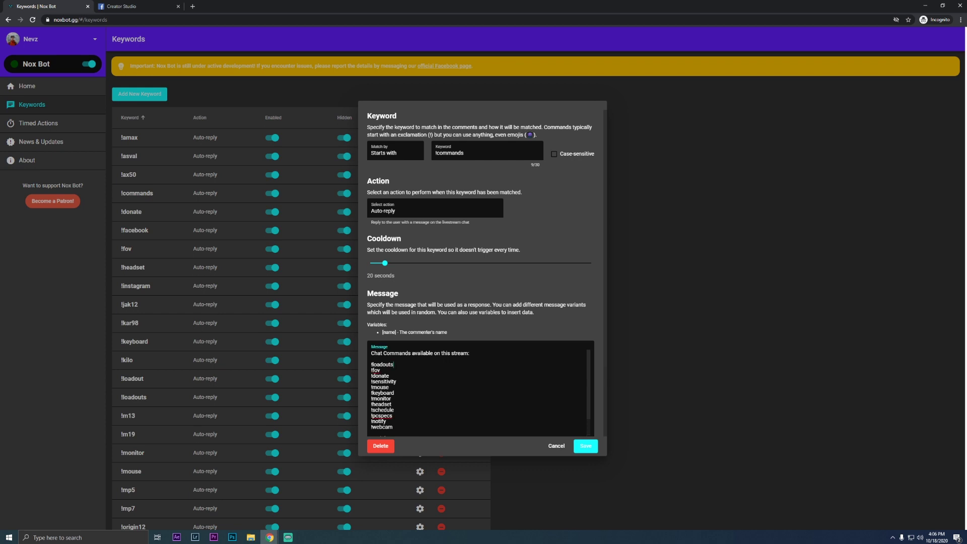
pyautogui.moveTo(395, 364); pyautogui.dragTo(371, 364)
pyautogui.click(399, 369)
pyautogui.click(557, 447)
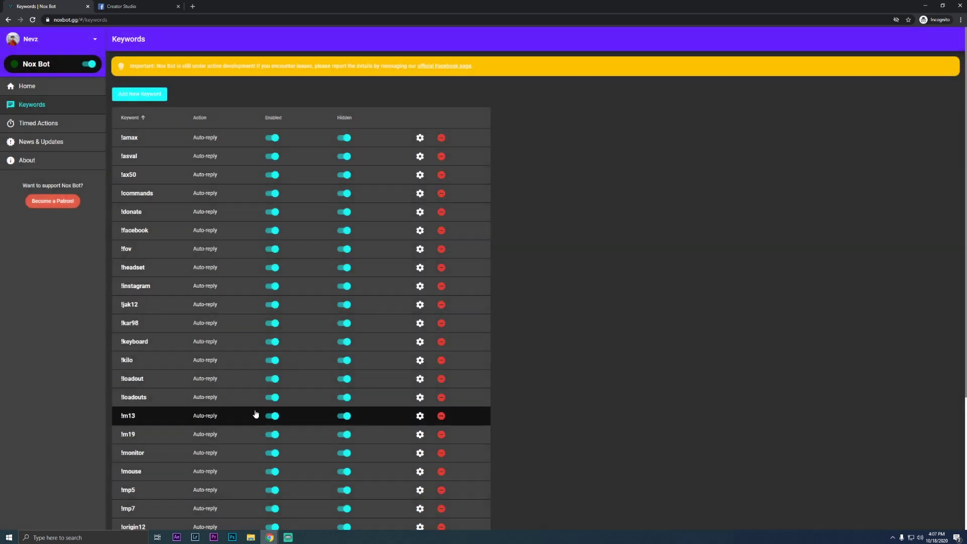
pyautogui.click(254, 398)
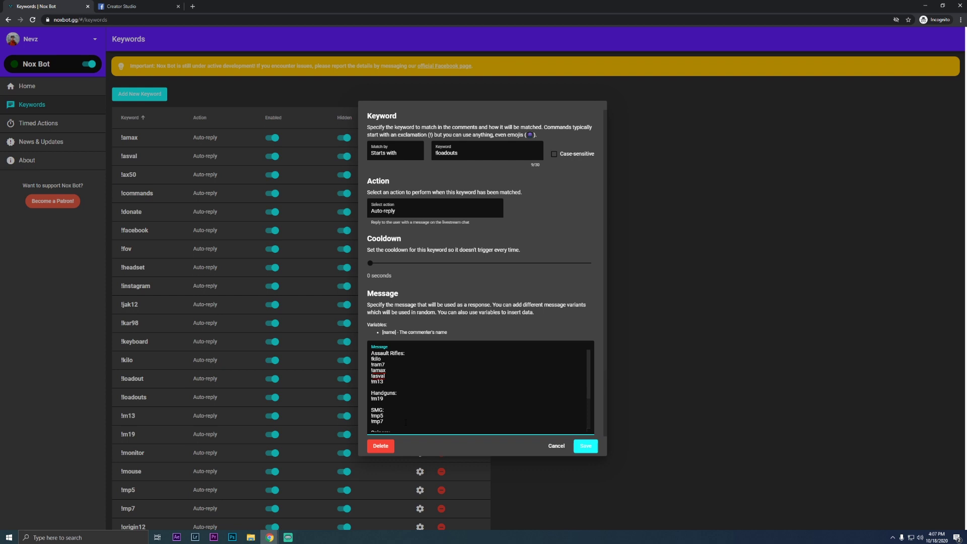
pyautogui.click(556, 446)
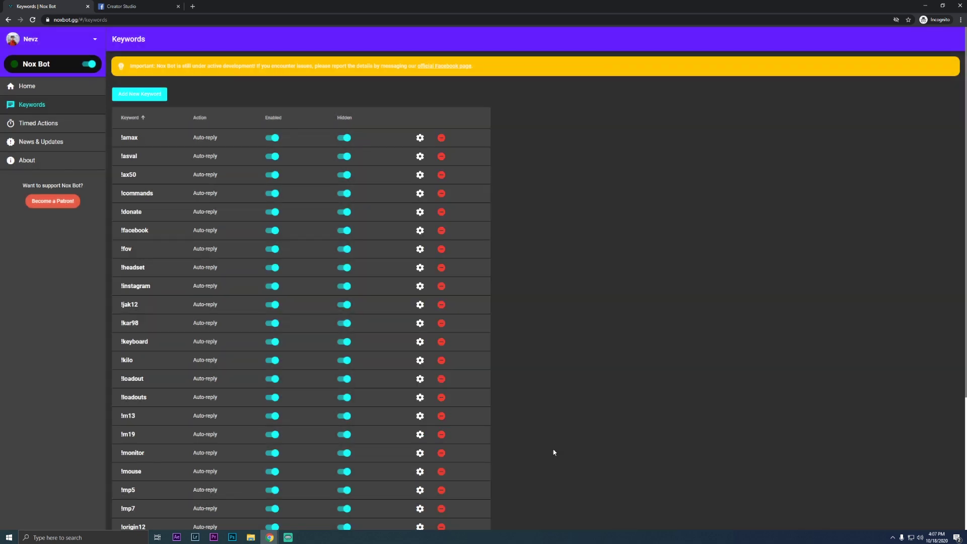
# Draft a timed action named "Follow Reminder" that posts the comment "Please don't forget to like the stream!".
pyautogui.click(57, 130)
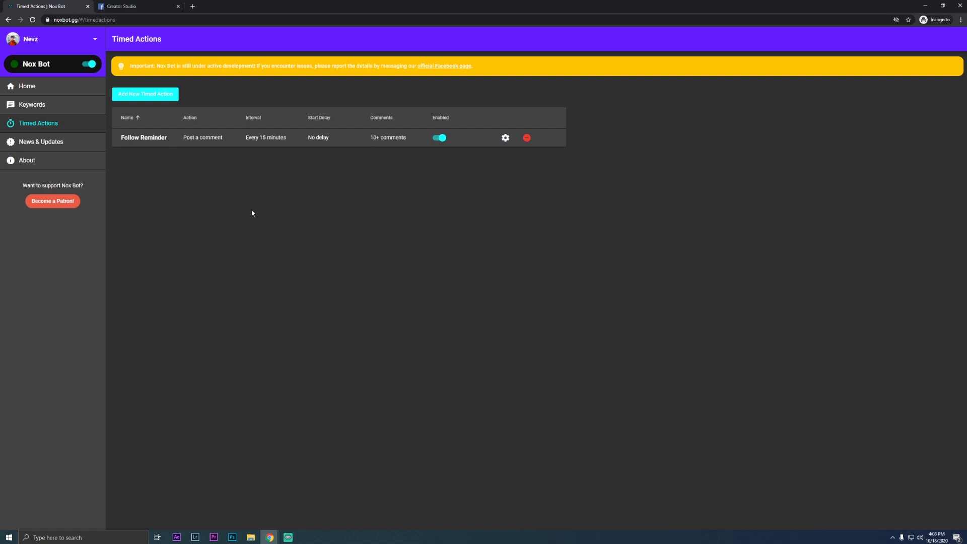
pyautogui.click(158, 98)
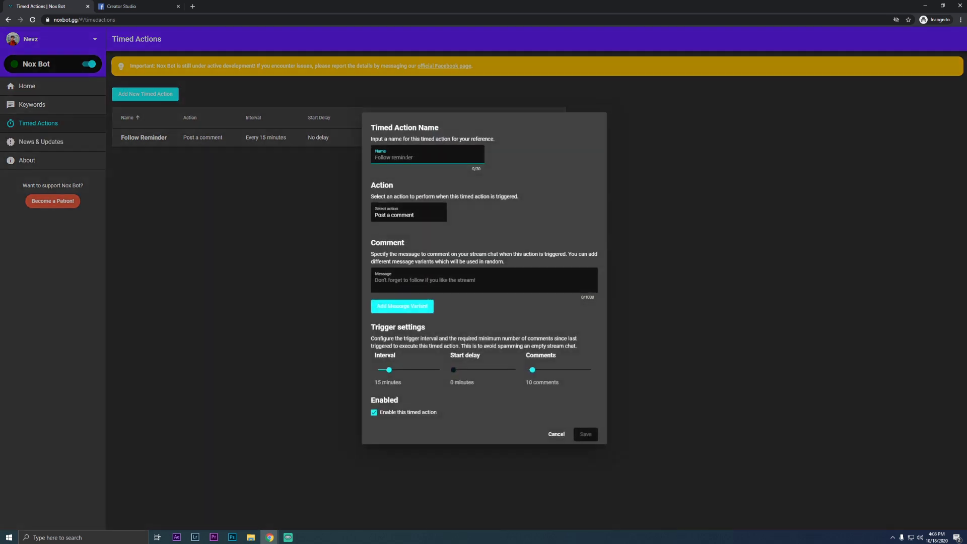
pyautogui.write('Follow Reminder')
pyautogui.click(375, 280)
pyautogui.write('Plea')
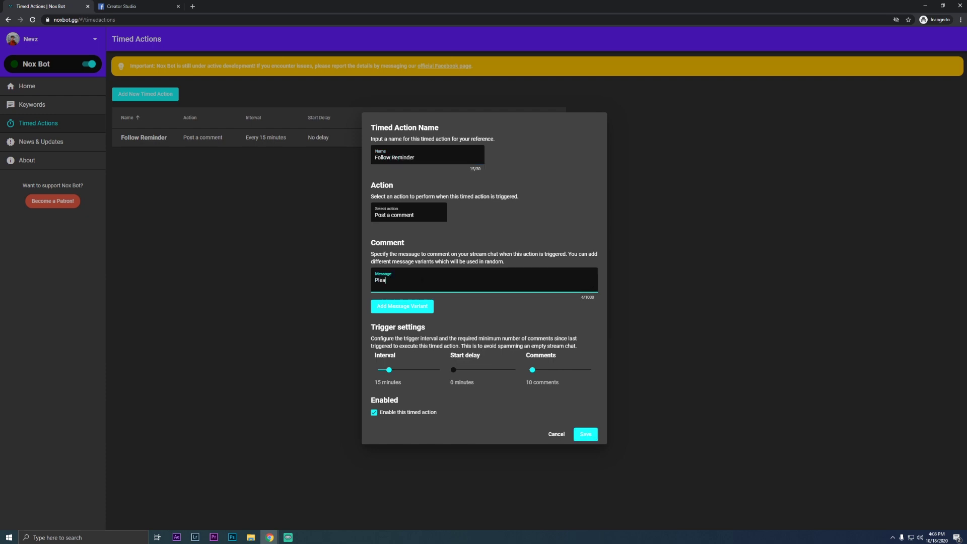
pyautogui.write("se don't forget to like the stream!")
# Try a 5-minute trigger interval for the drafted timed action, look at its comment threshold and discard the draft.
pyautogui.moveTo(389, 370); pyautogui.dragTo(377, 370)
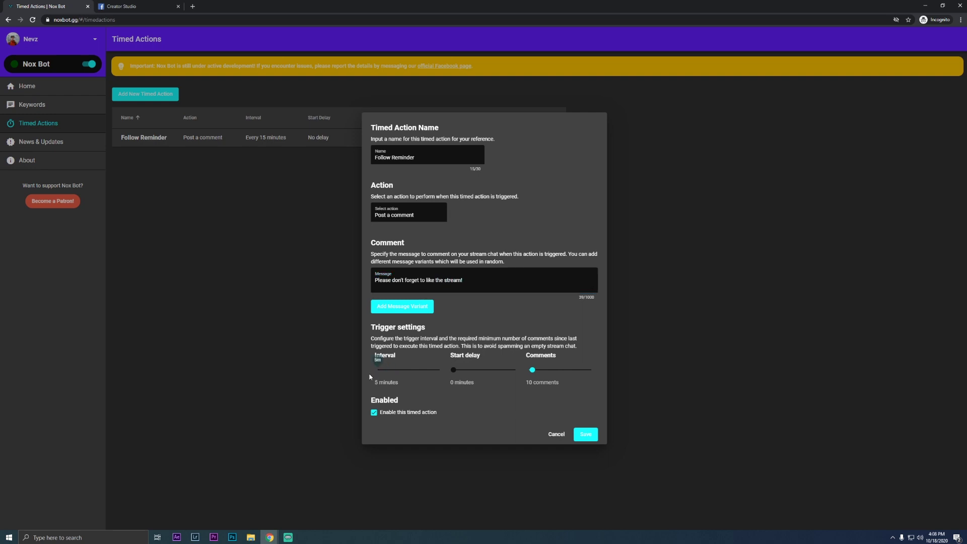
pyautogui.click(532, 370)
pyautogui.click(558, 436)
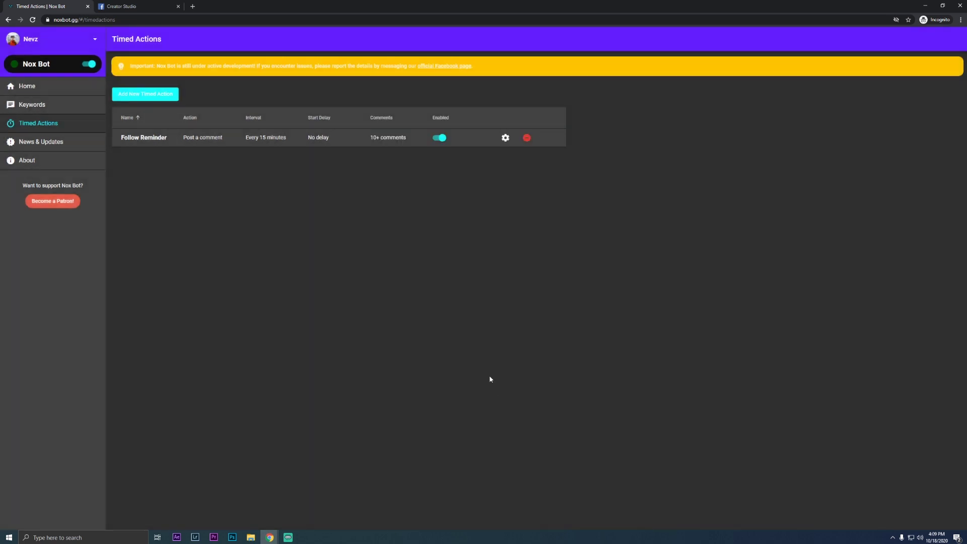